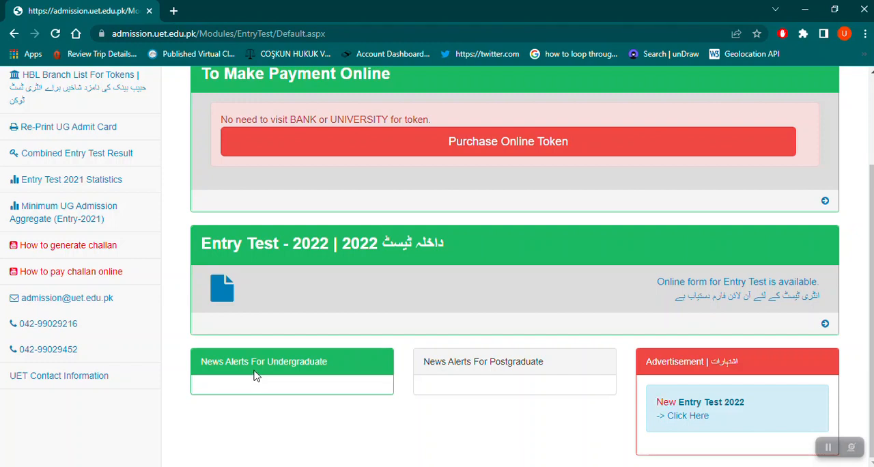
View the HBL branch list for tokens and open the guide on generating a challan, returning to the admission page each time.
scroll(254, 375, up, 2)
scroll(129, 205, up, 2)
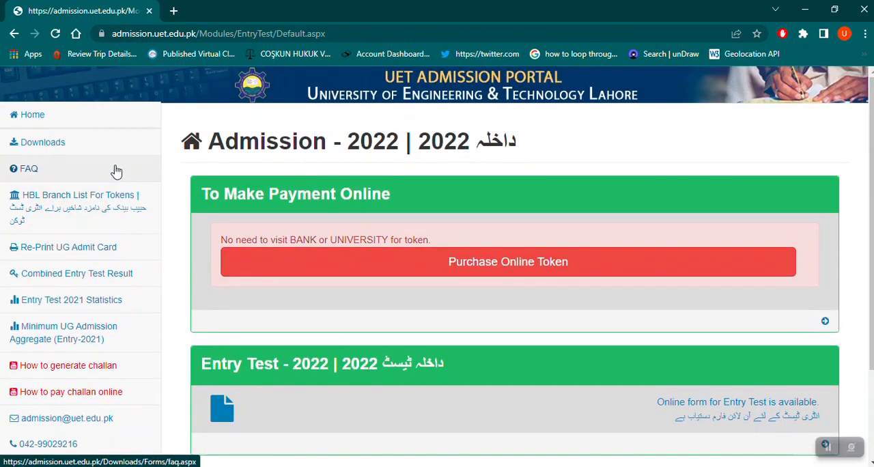
click(104, 208)
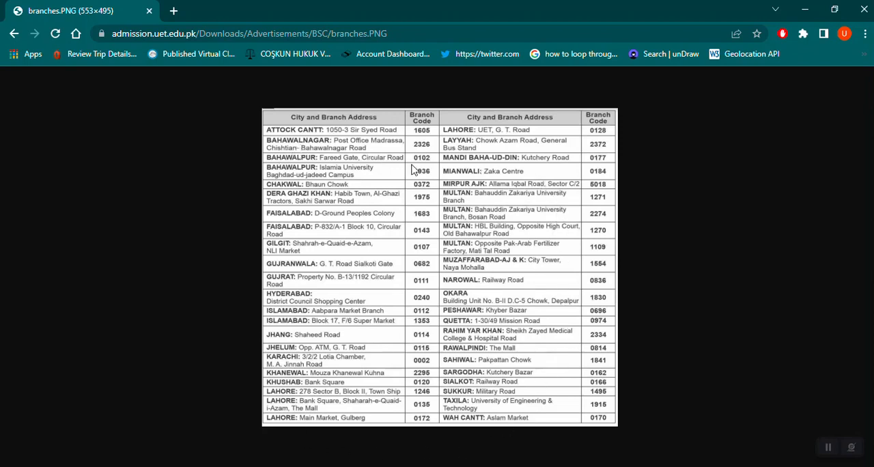
click(12, 34)
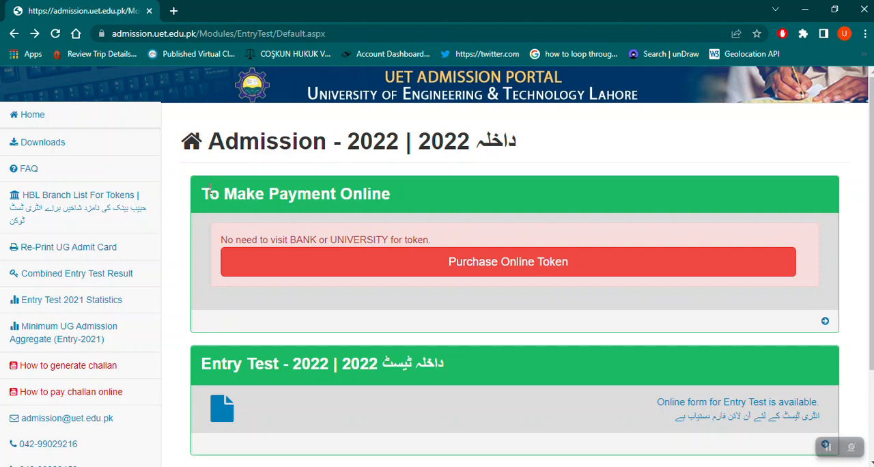
click(79, 373)
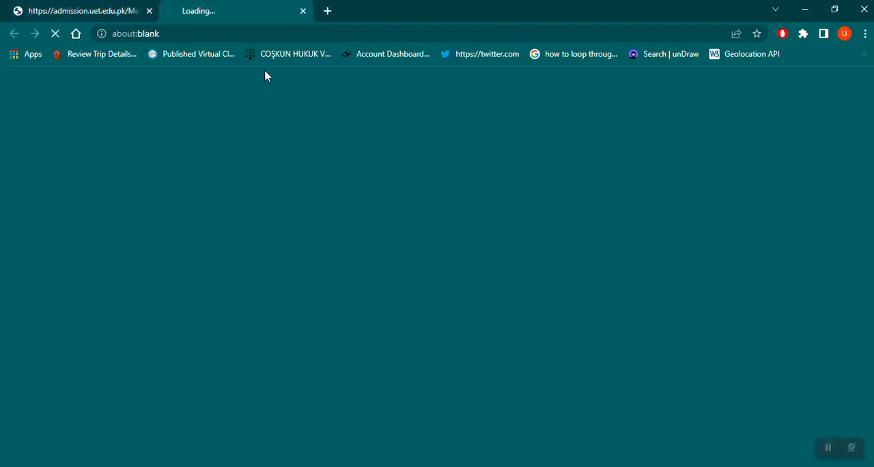
click(302, 11)
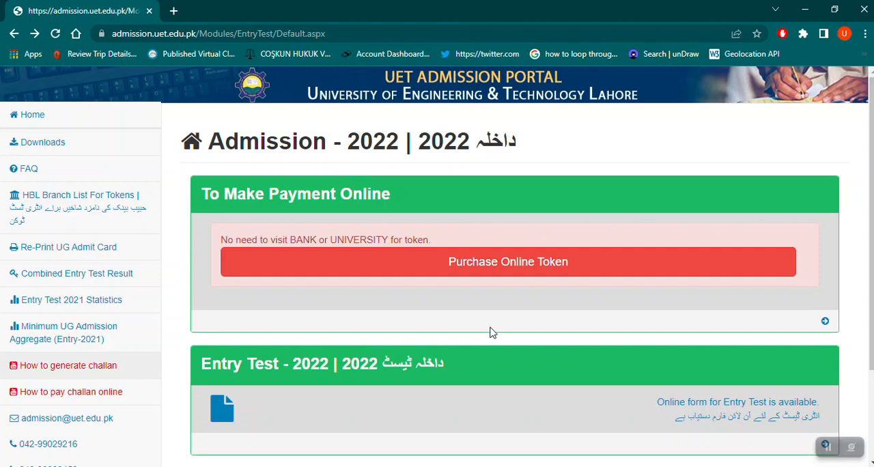
Open the Entry Test 2022 online form and review the token and paid challan number labels on its login page.
scroll(489, 332, down, 2)
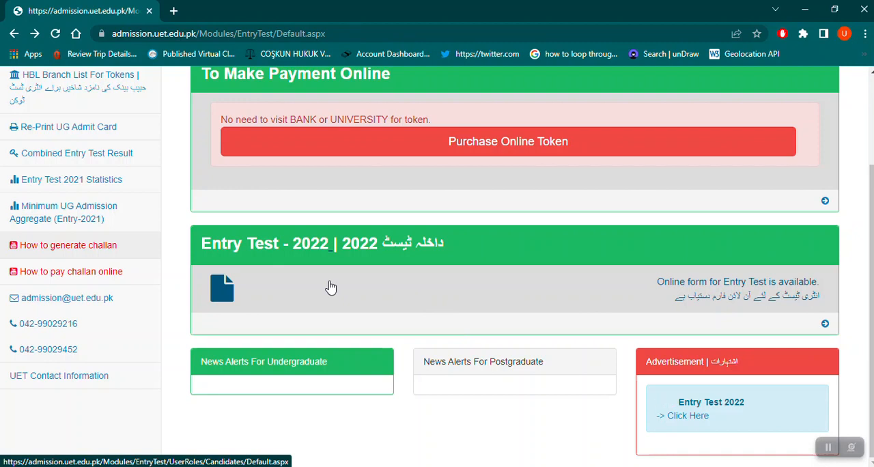
click(386, 288)
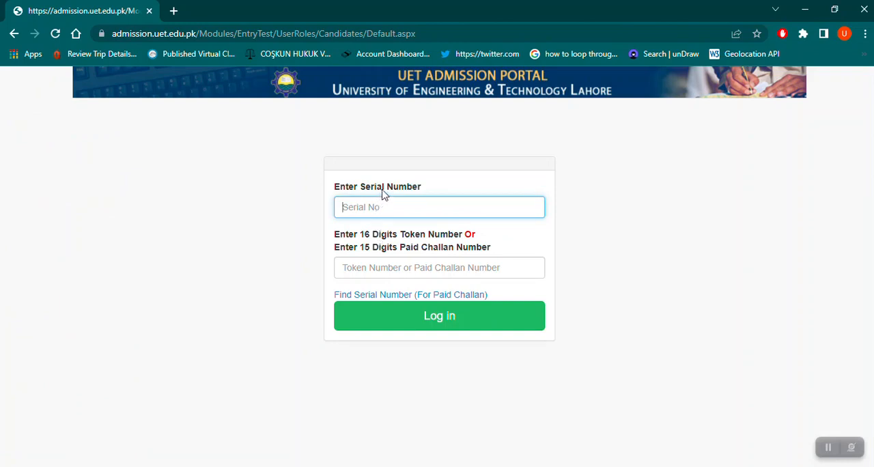
triple_click(374, 254)
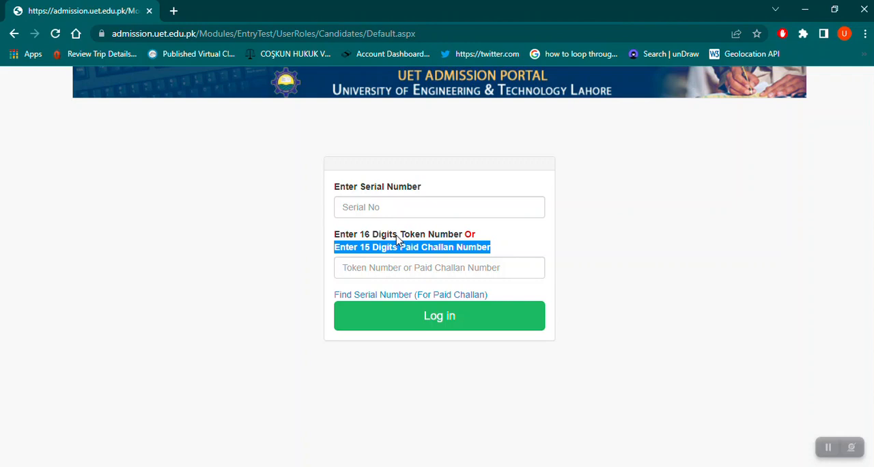
triple_click(398, 236)
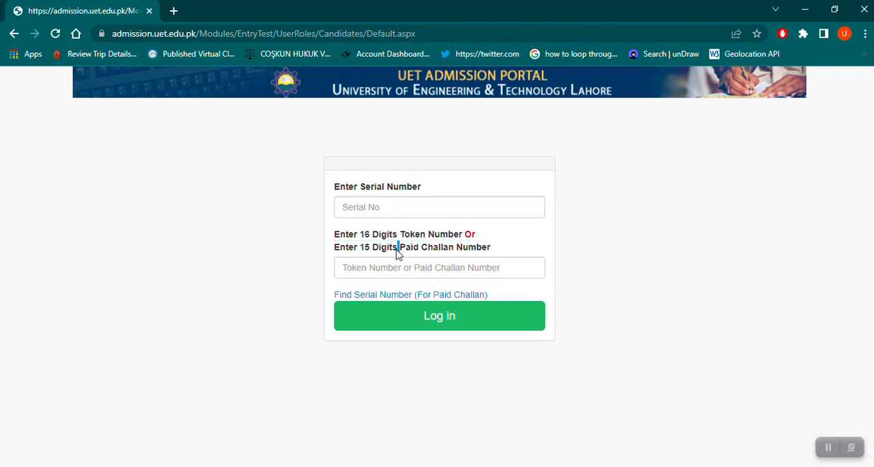
triple_click(398, 247)
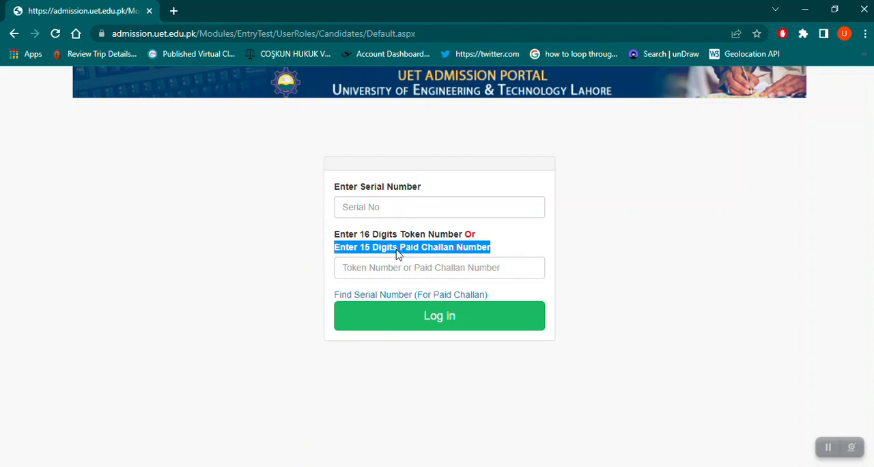
Log in to the entry test form with the serial number and the token or paid challan number.
click(398, 212)
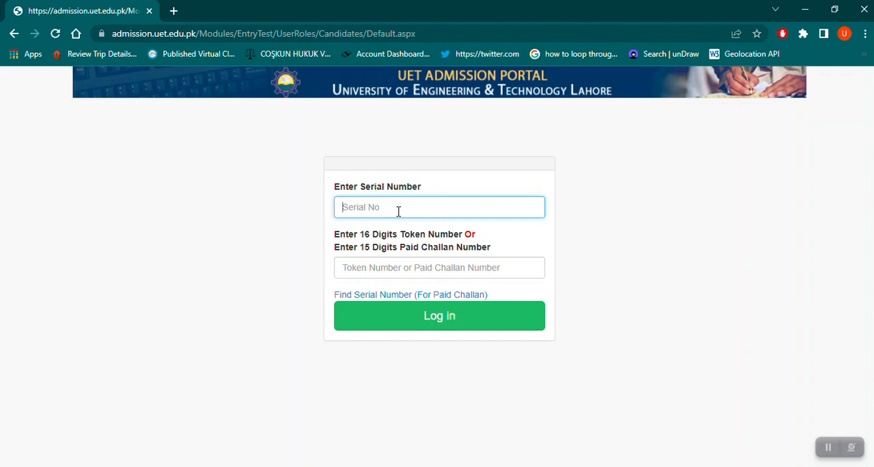
text(39999)
click(392, 263)
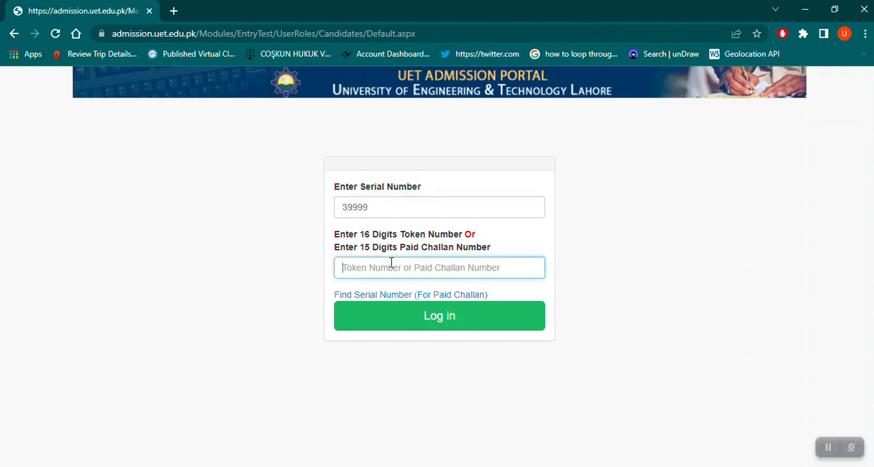
text(0000)
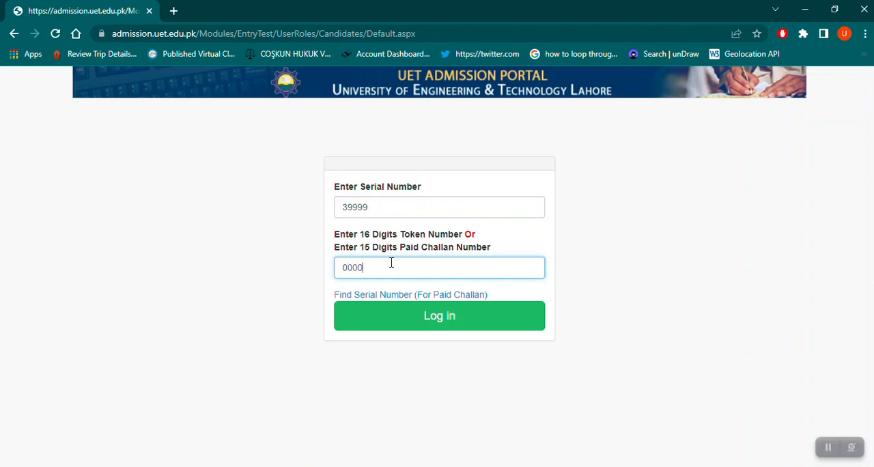
text(111122223333)
click(429, 320)
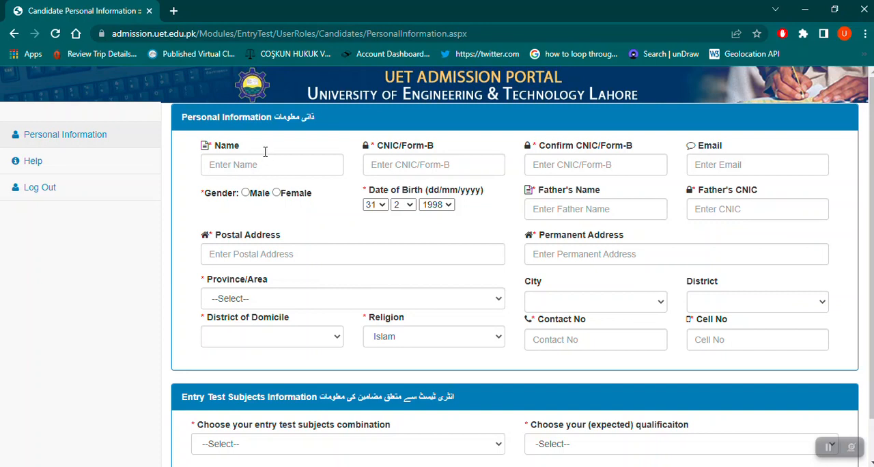
Enter the candidate's full name in the personal information form.
scroll(273, 375, down, 1)
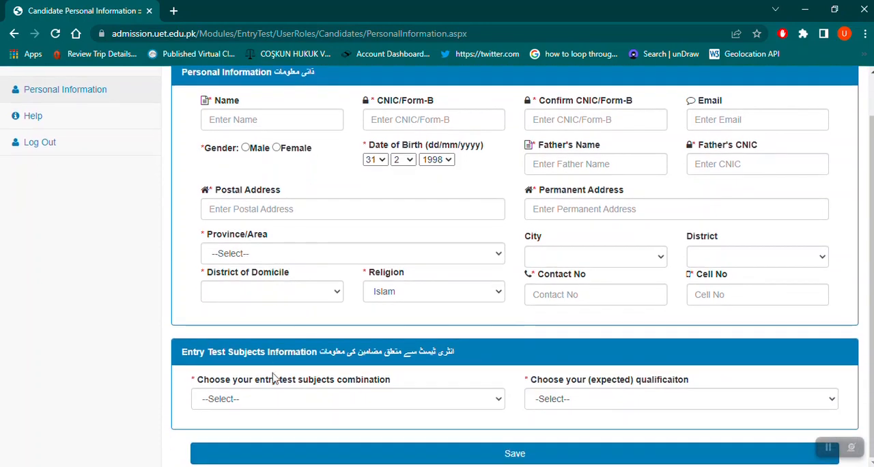
scroll(277, 369, up, 1)
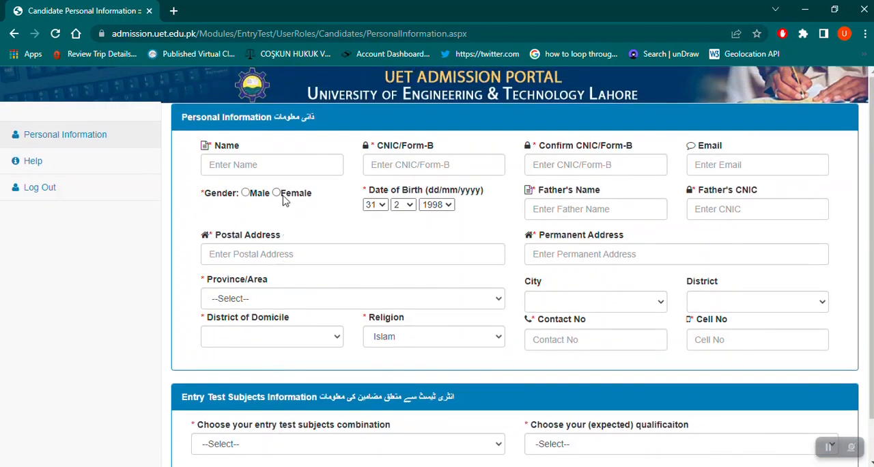
click(285, 165)
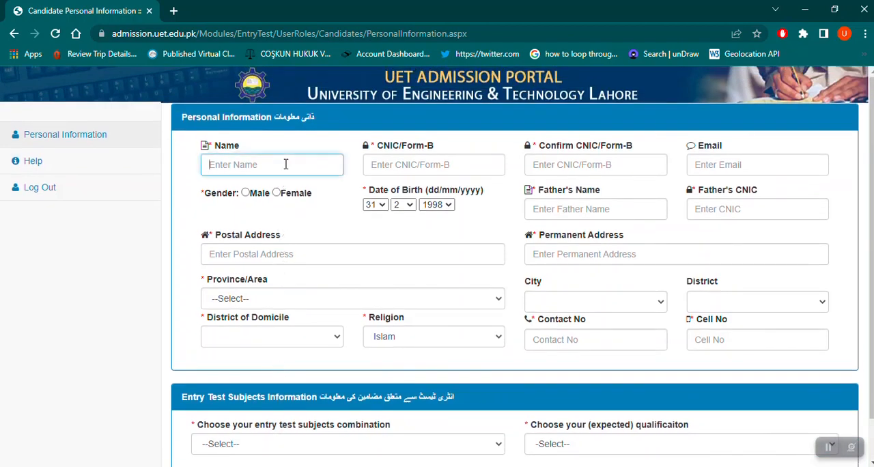
text(Test Name)
key(Tab)
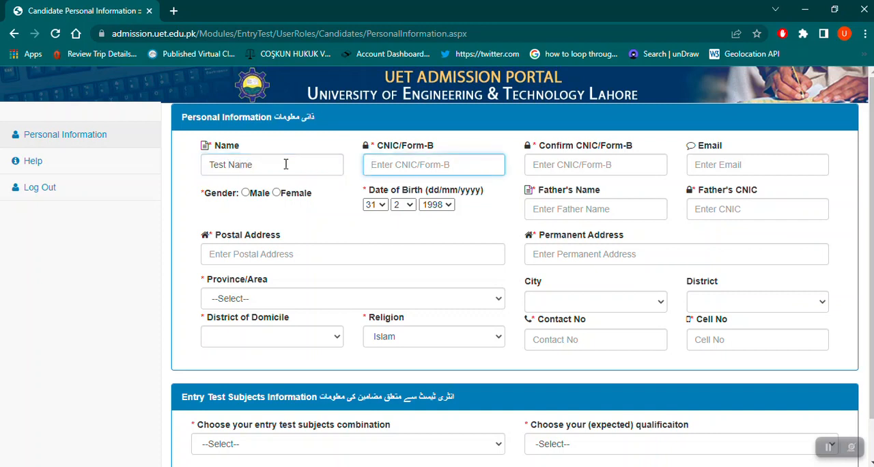
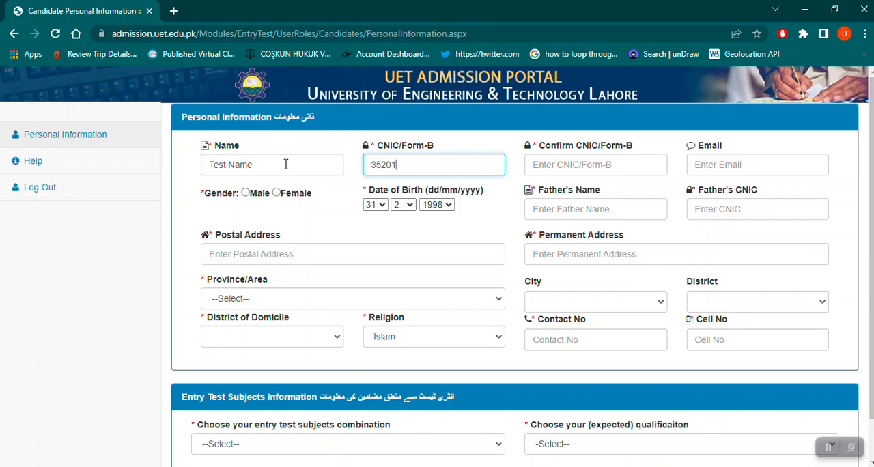
Enter the candidate's CNIC/Form-B number and repeat it as the confirmation.
key(Tab)
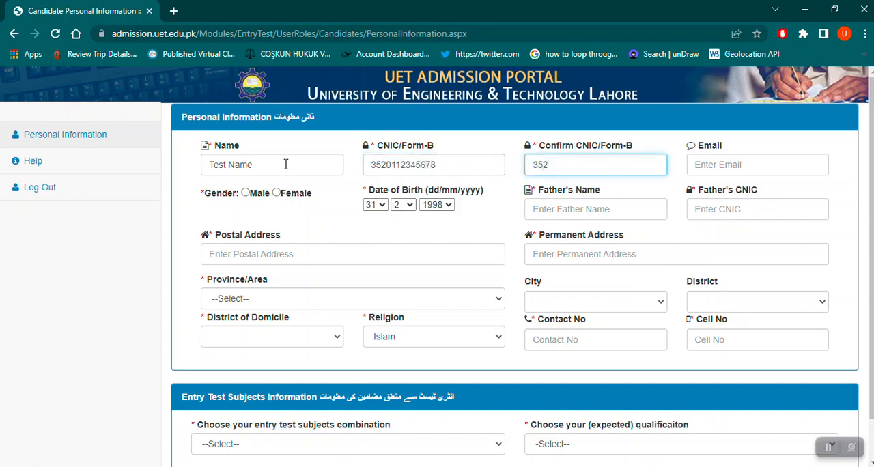
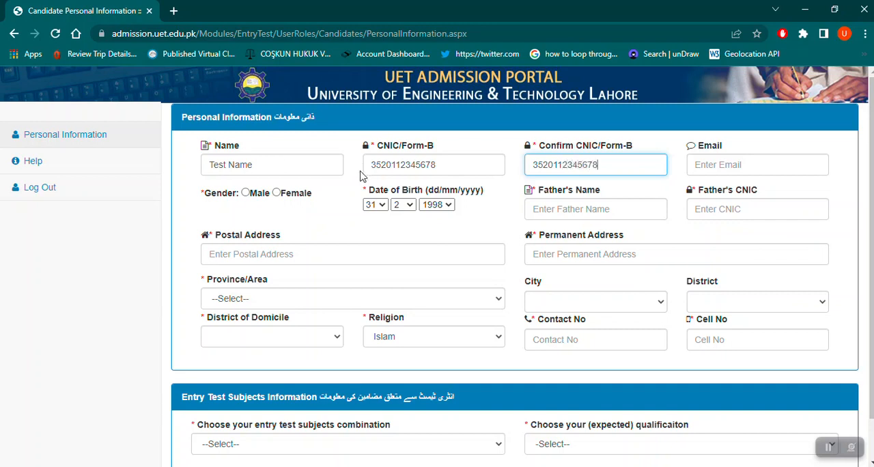
Fill in the candidate's email address in the personal information form.
click(712, 174)
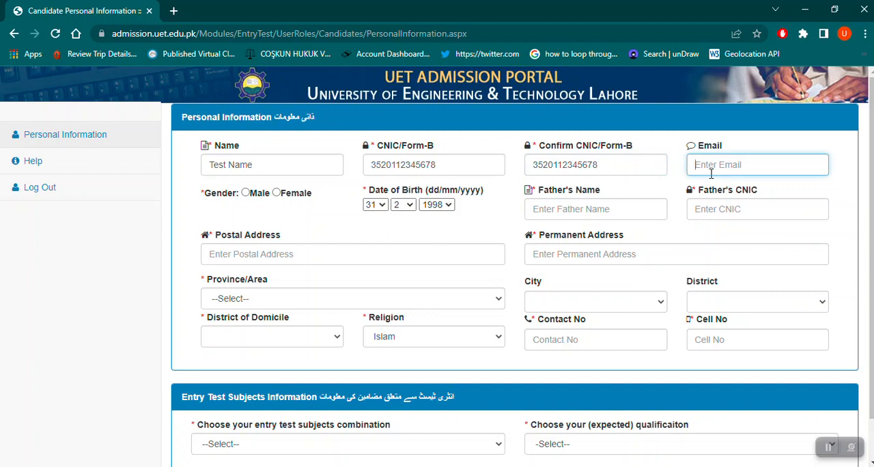
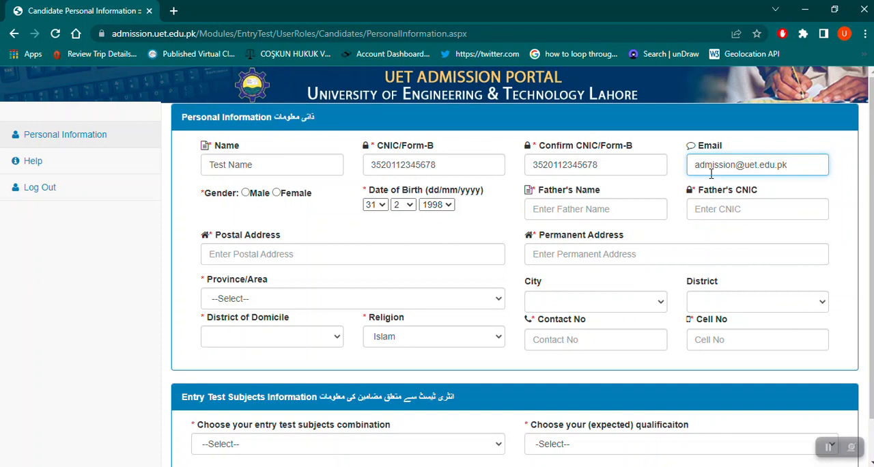
Set the candidate's gender to Male and choose the day of the date of birth.
click(246, 194)
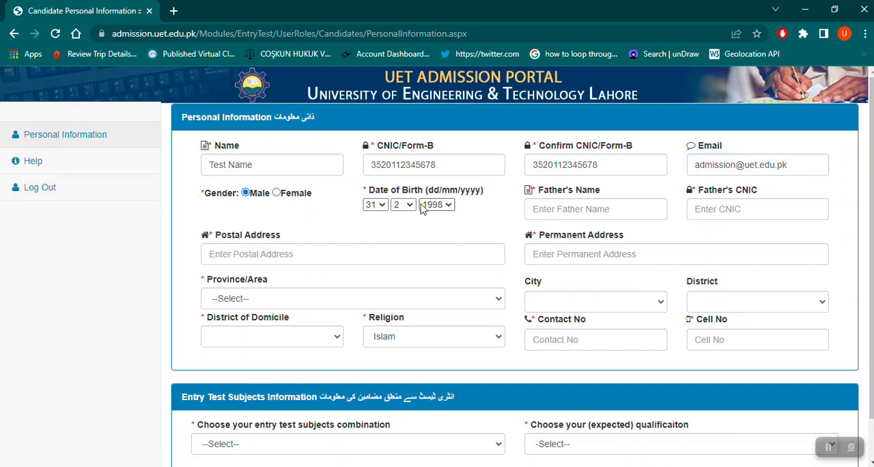
click(382, 205)
click(371, 230)
Enter the father's name and the father's CNIC number.
click(599, 205)
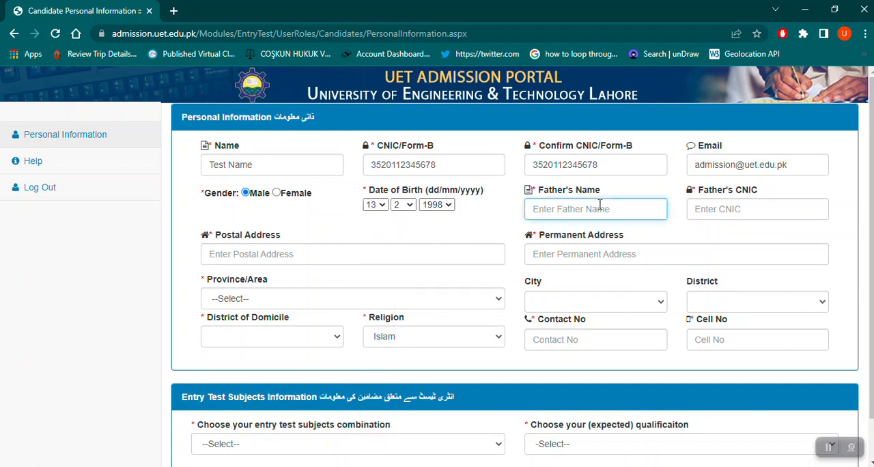
text(Father )
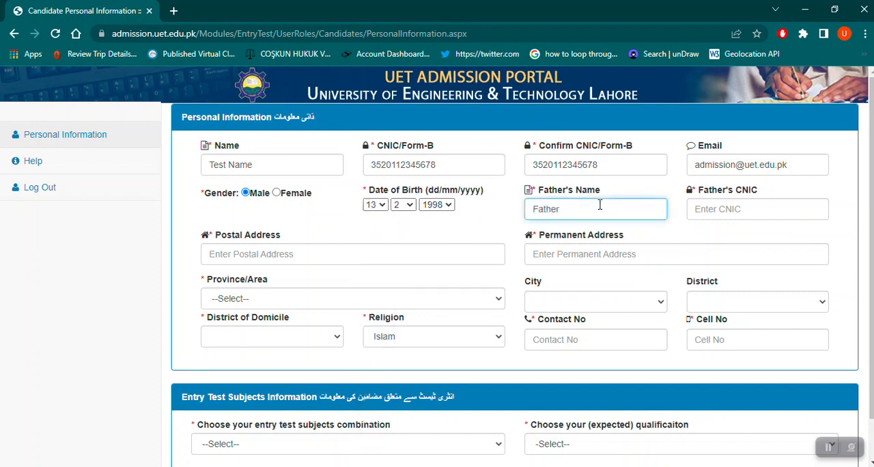
text(Test Name)
key(Tab)
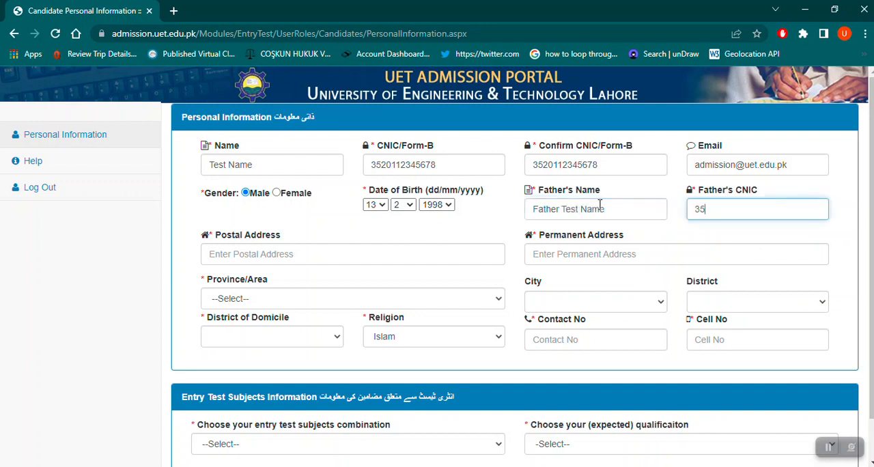
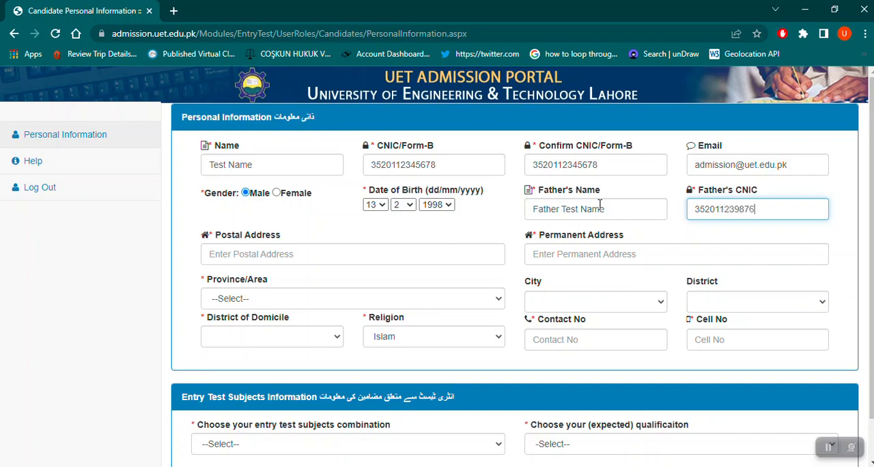
Fill in the candidate's postal address and enter the same address as the permanent address.
click(373, 261)
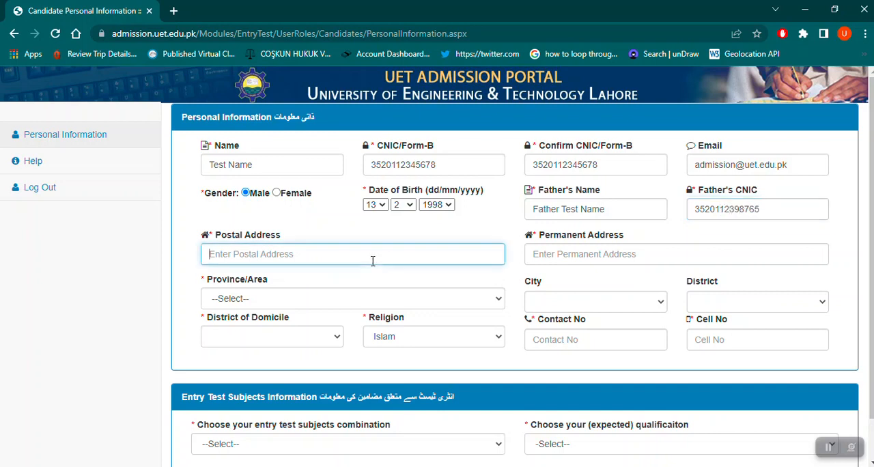
text(Lahore)
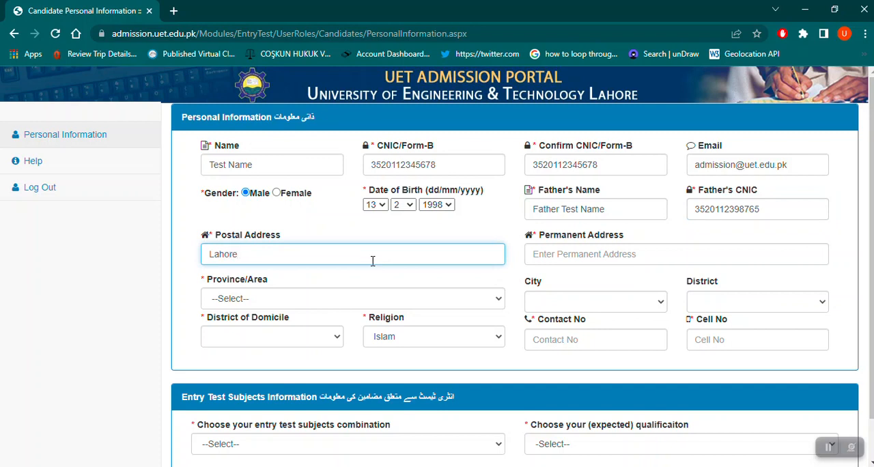
text( Barkat Park)
key(Tab)
text(Lahor)
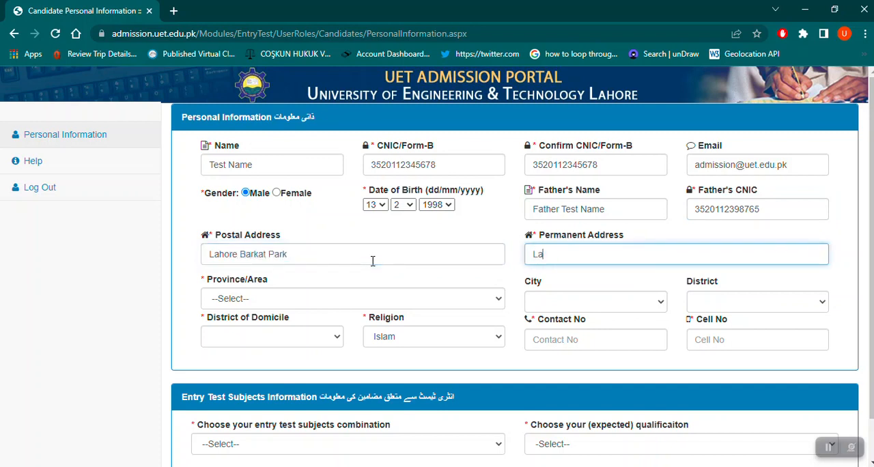
key(BackSpace)
key(BackSpace)
key(BackSpace)
text(hore Barkat Park)
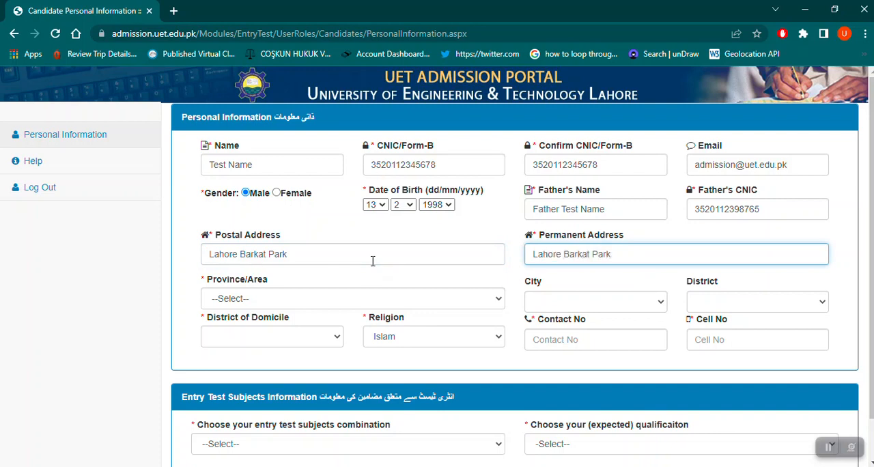
Set the province/area to Punjab and the city to Lahore.
click(366, 304)
key(Down)
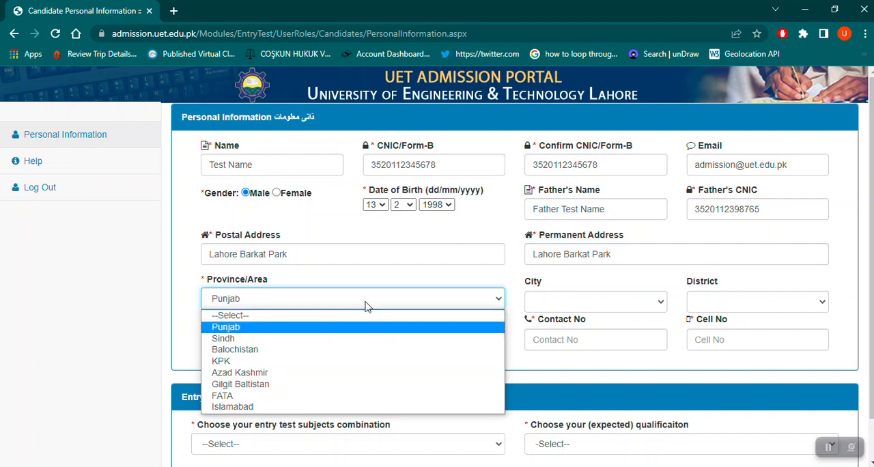
key(Return)
click(563, 306)
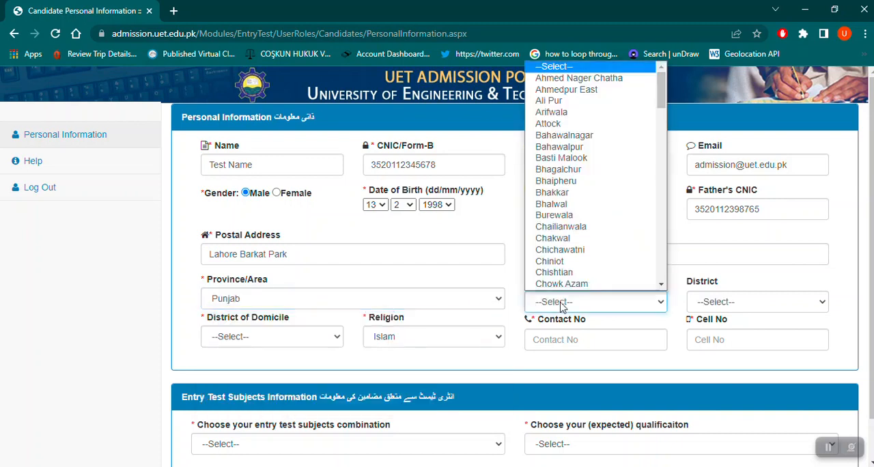
text(lah)
key(Return)
key(Tab)
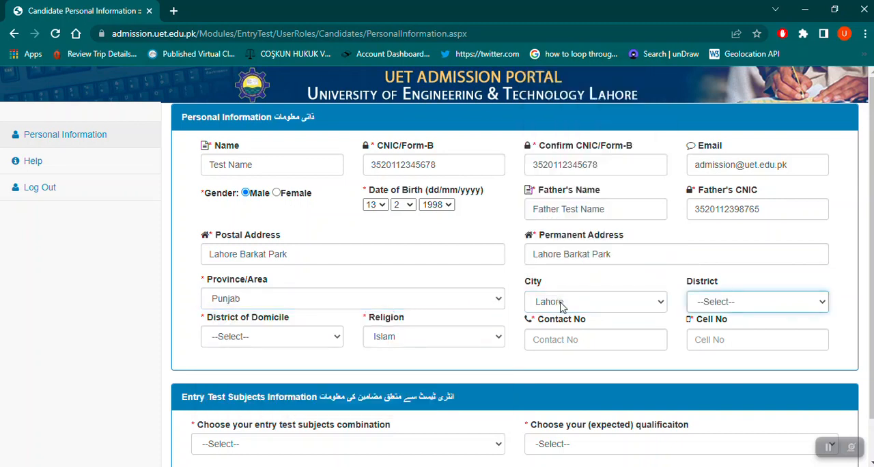
Set both the district and the district of domicile to Lahore, and keep Islam as the religion.
click(725, 307)
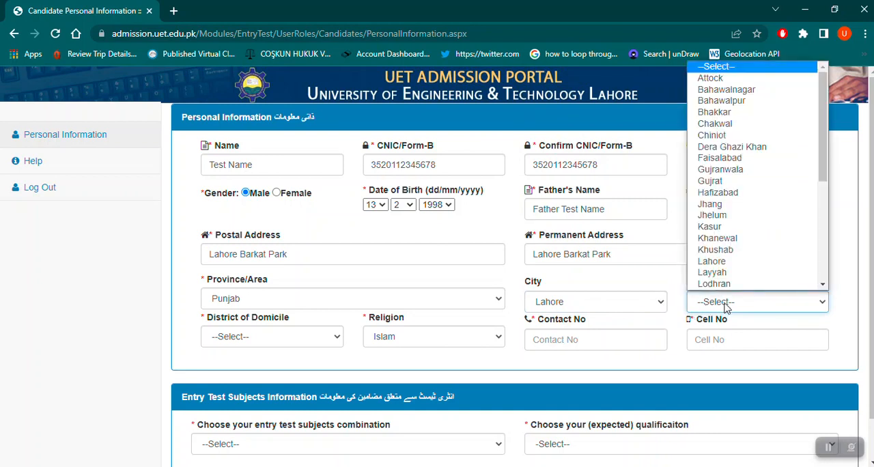
text(lah)
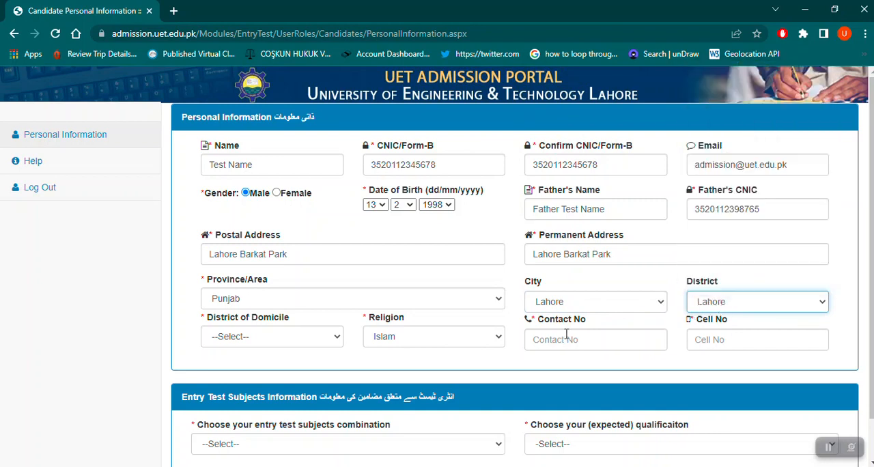
click(293, 339)
key(l)
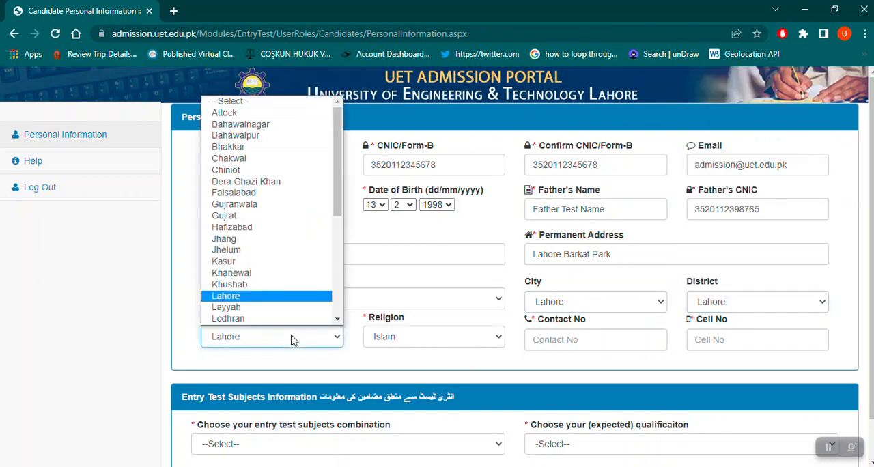
key(Return)
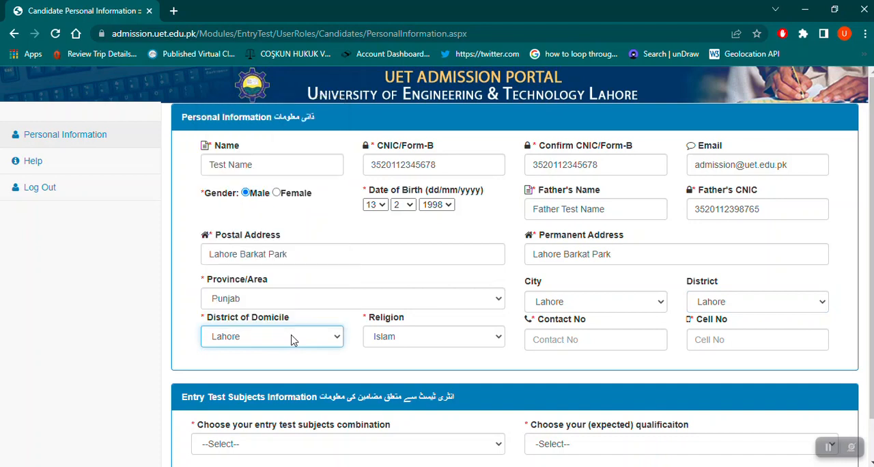
click(429, 341)
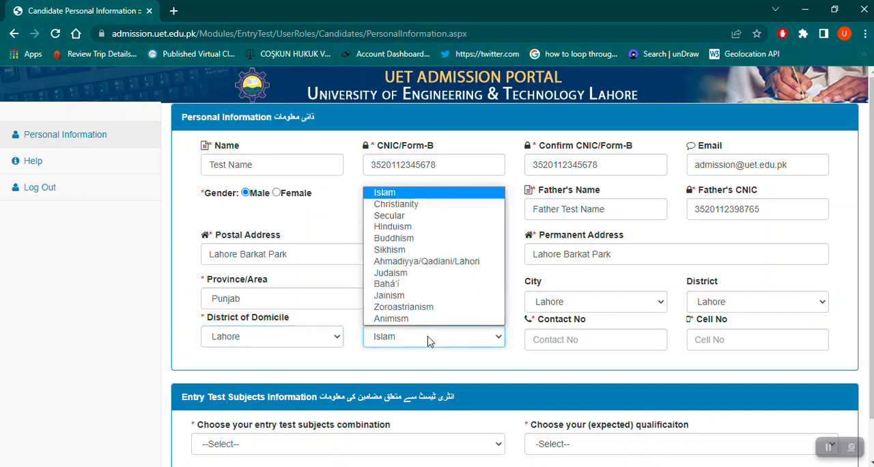
click(429, 342)
Enter the candidate's contact number and cell number.
click(553, 339)
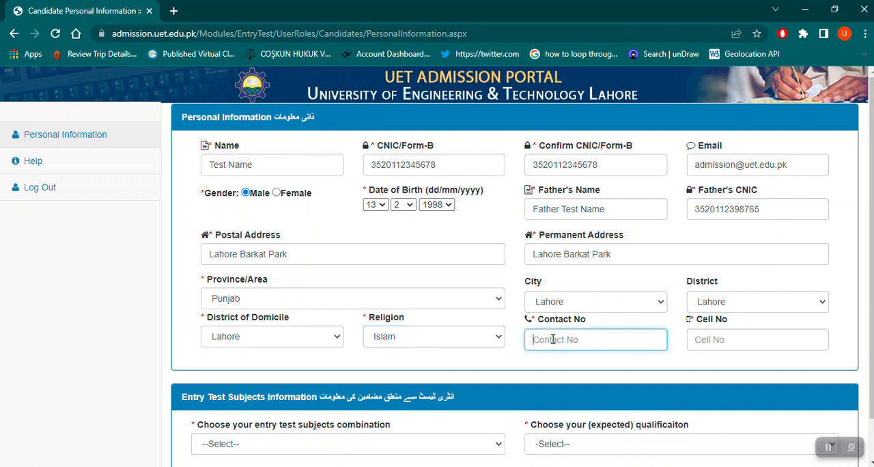
key(Tab)
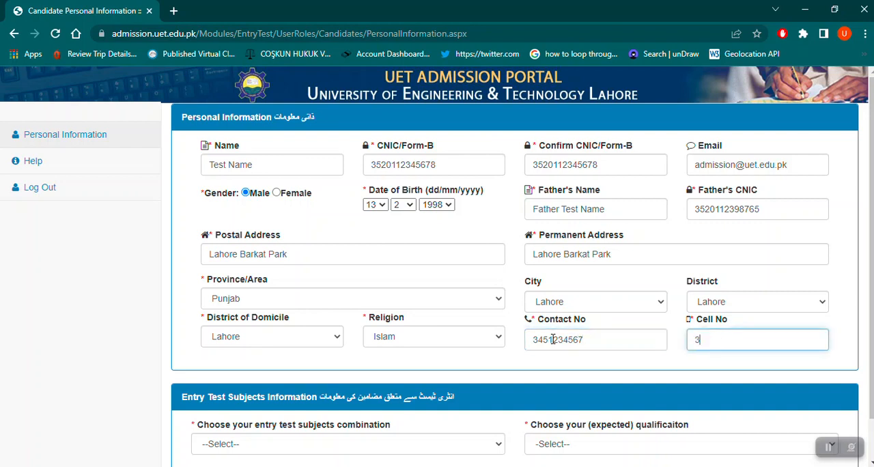
View the entry test subject combination options, and switch to PowerPoint to highlight the English, Physics, Mathematics, Chemistry line on the Subjects Combination slide.
scroll(554, 345, down, 1)
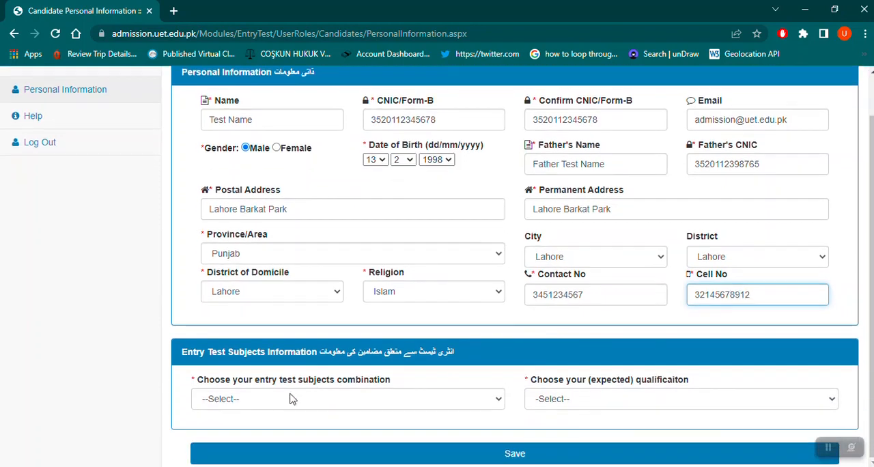
click(317, 404)
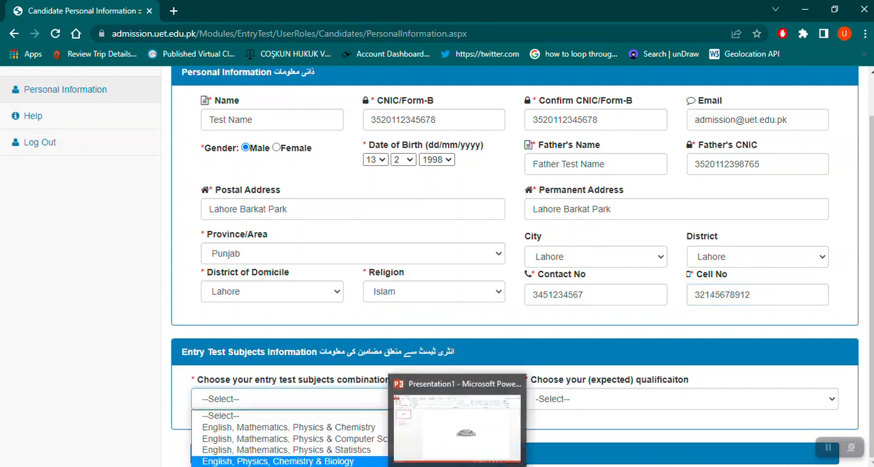
click(458, 407)
click(53, 217)
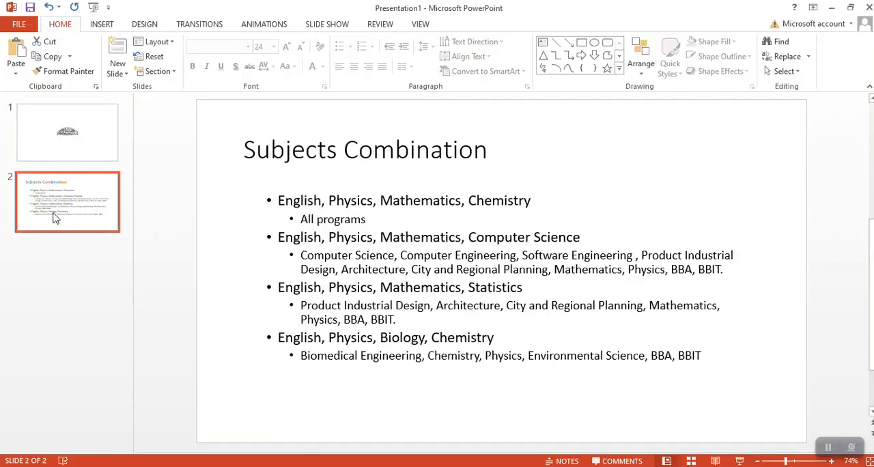
click(282, 200)
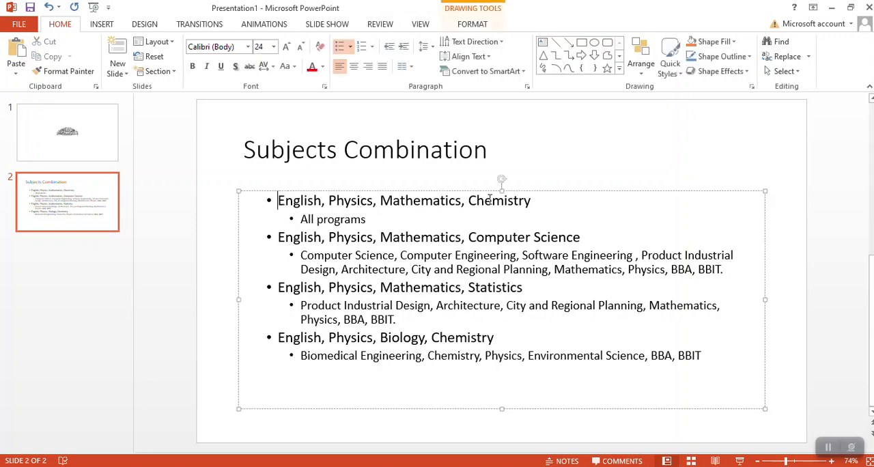
shift+click(556, 199)
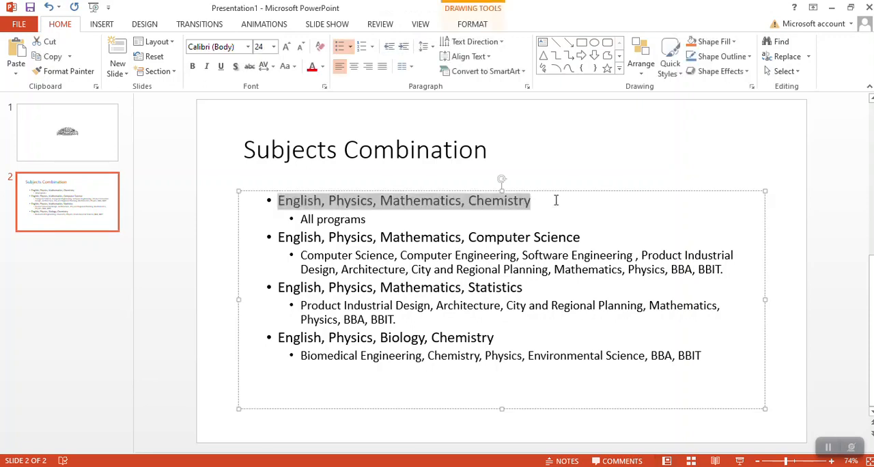